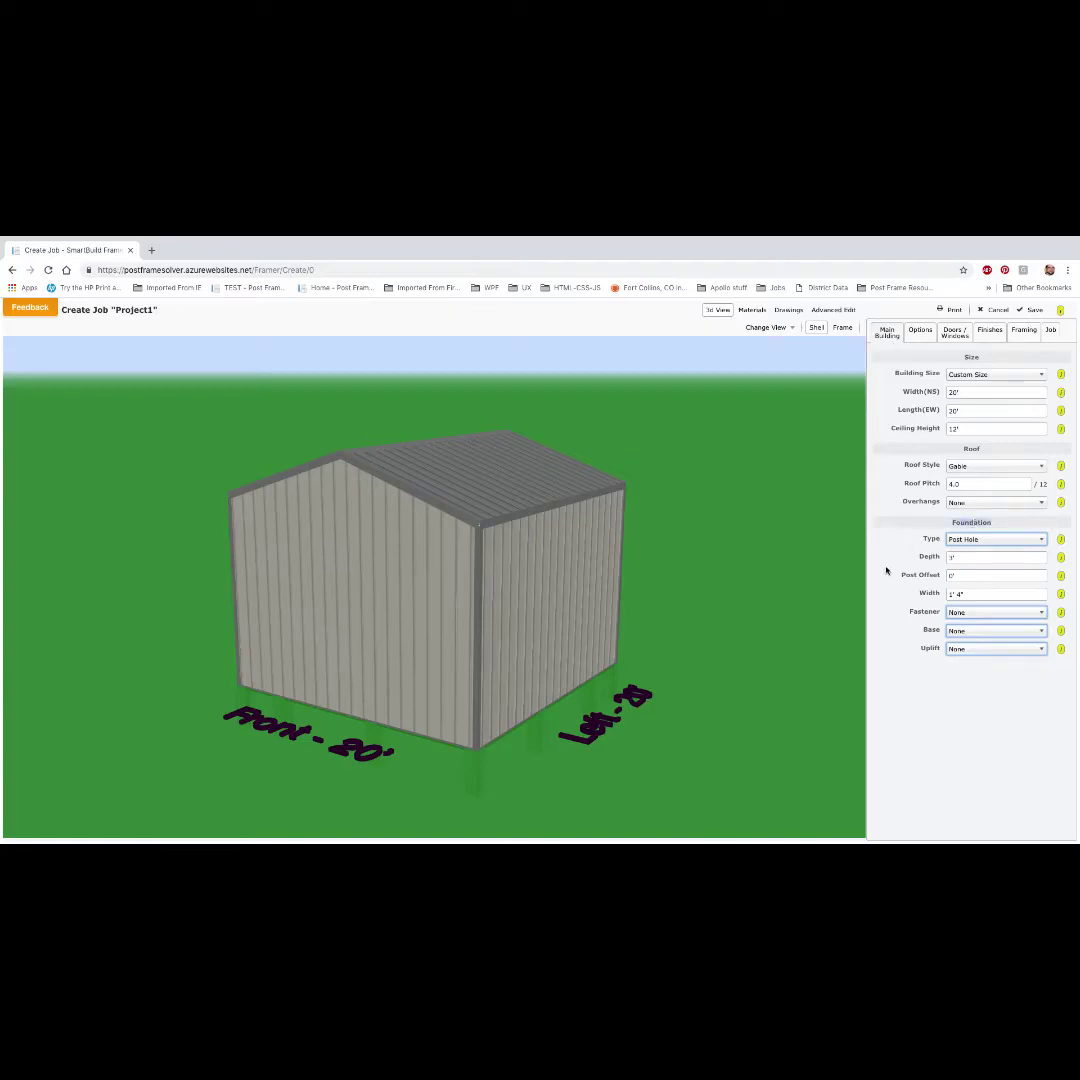
Switch the foundation type to Stem Wall, inspect the model, then restore Post Hole
{"action": "left_click", "coordinate": [1018, 540]}
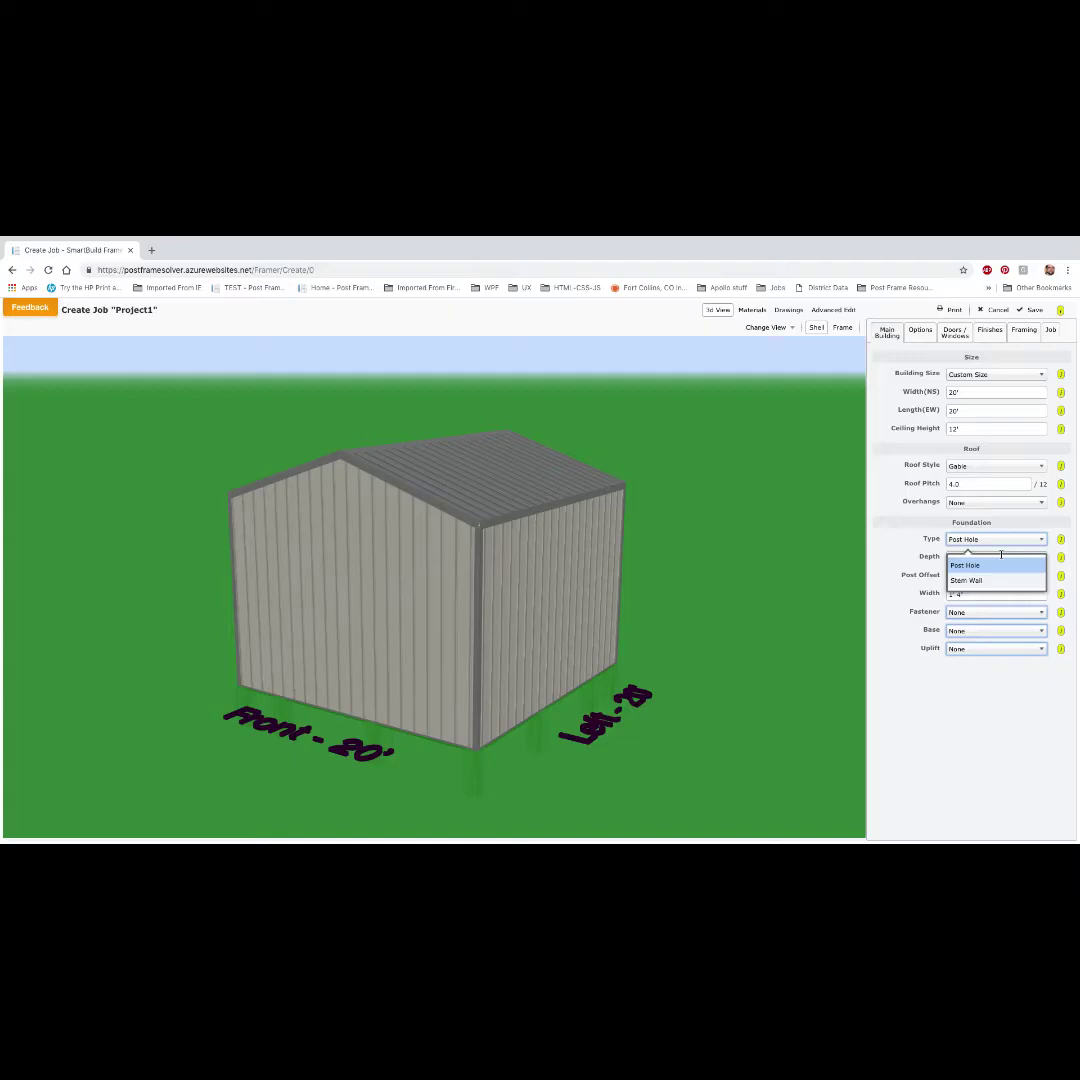
{"action": "left_click", "coordinate": [970, 581]}
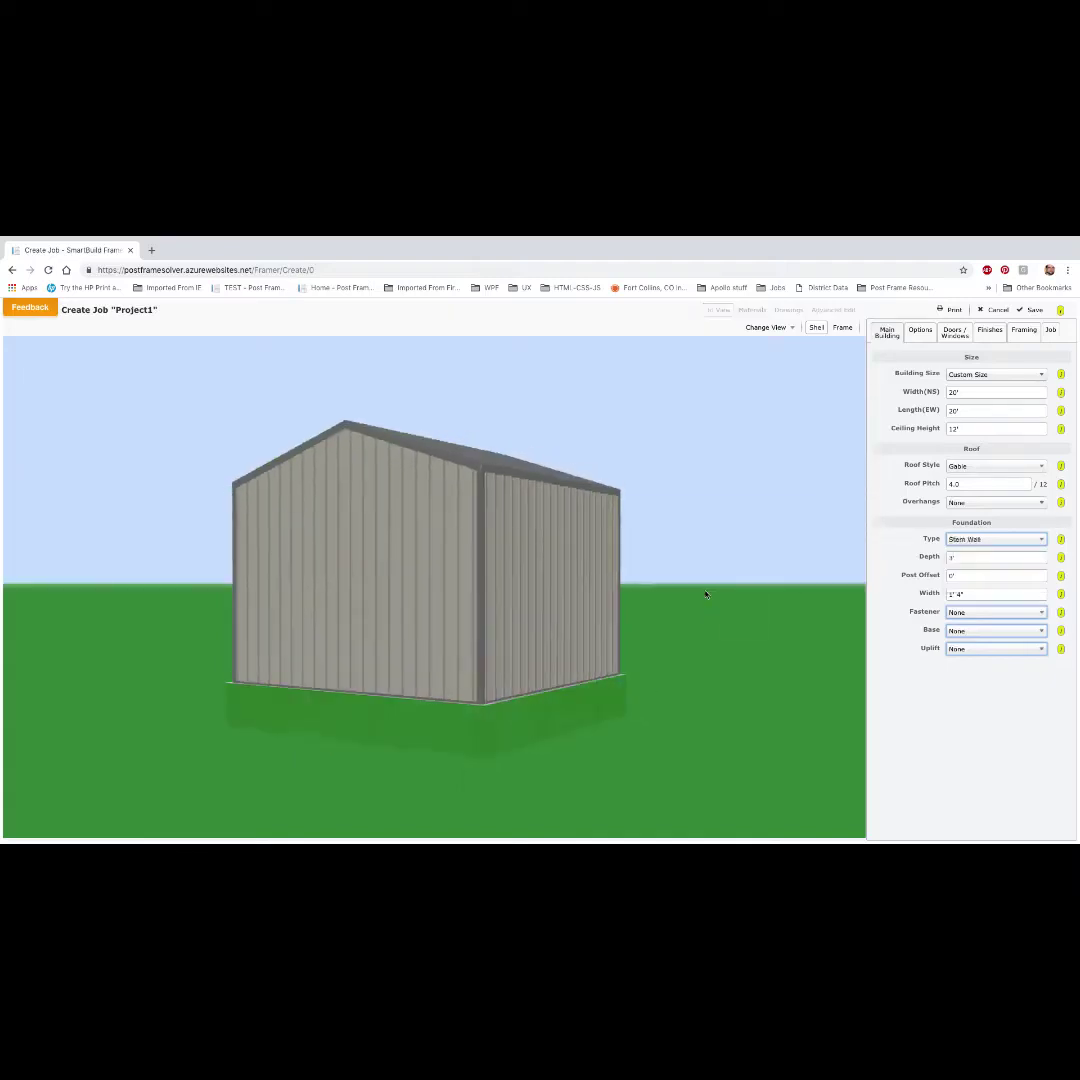
{"action": "left_click_drag", "start_coordinate": [706, 583], "coordinate": [708, 598]}
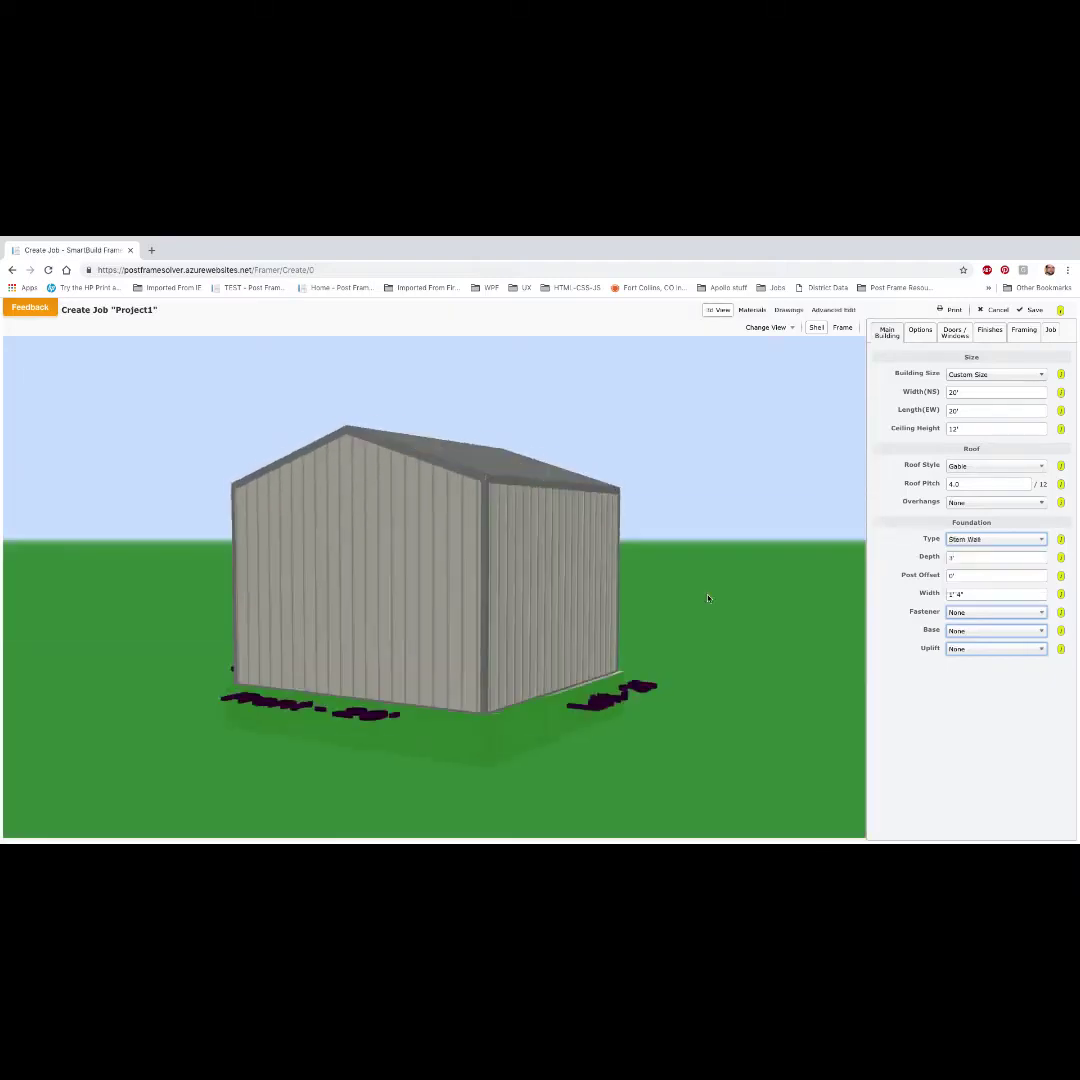
{"action": "left_click", "coordinate": [1005, 544]}
{"action": "left_click", "coordinate": [983, 565]}
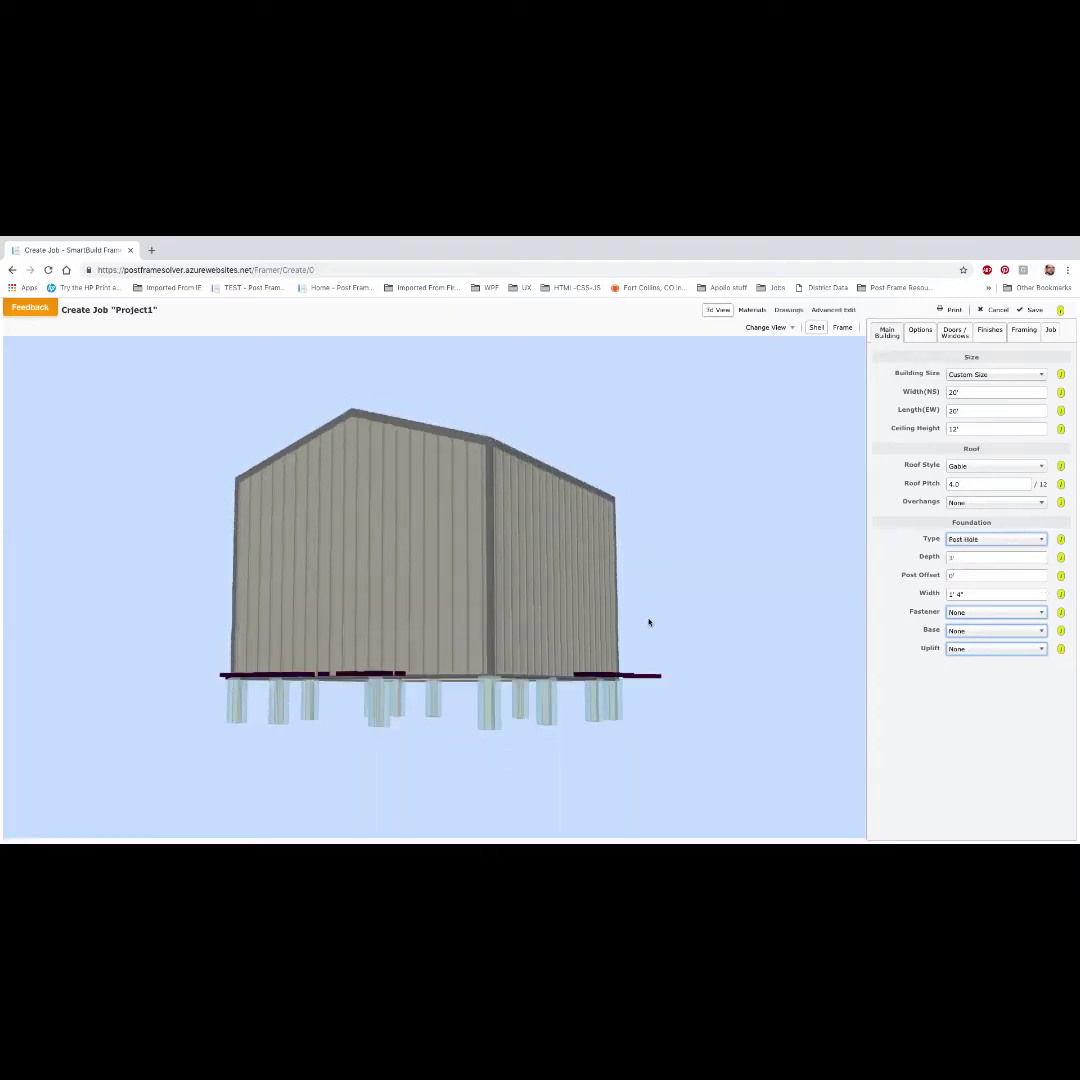
Edit the post-hole Depth and Post Offset fields, entering a 0' 4" post offset
{"action": "left_click", "coordinate": [966, 557]}
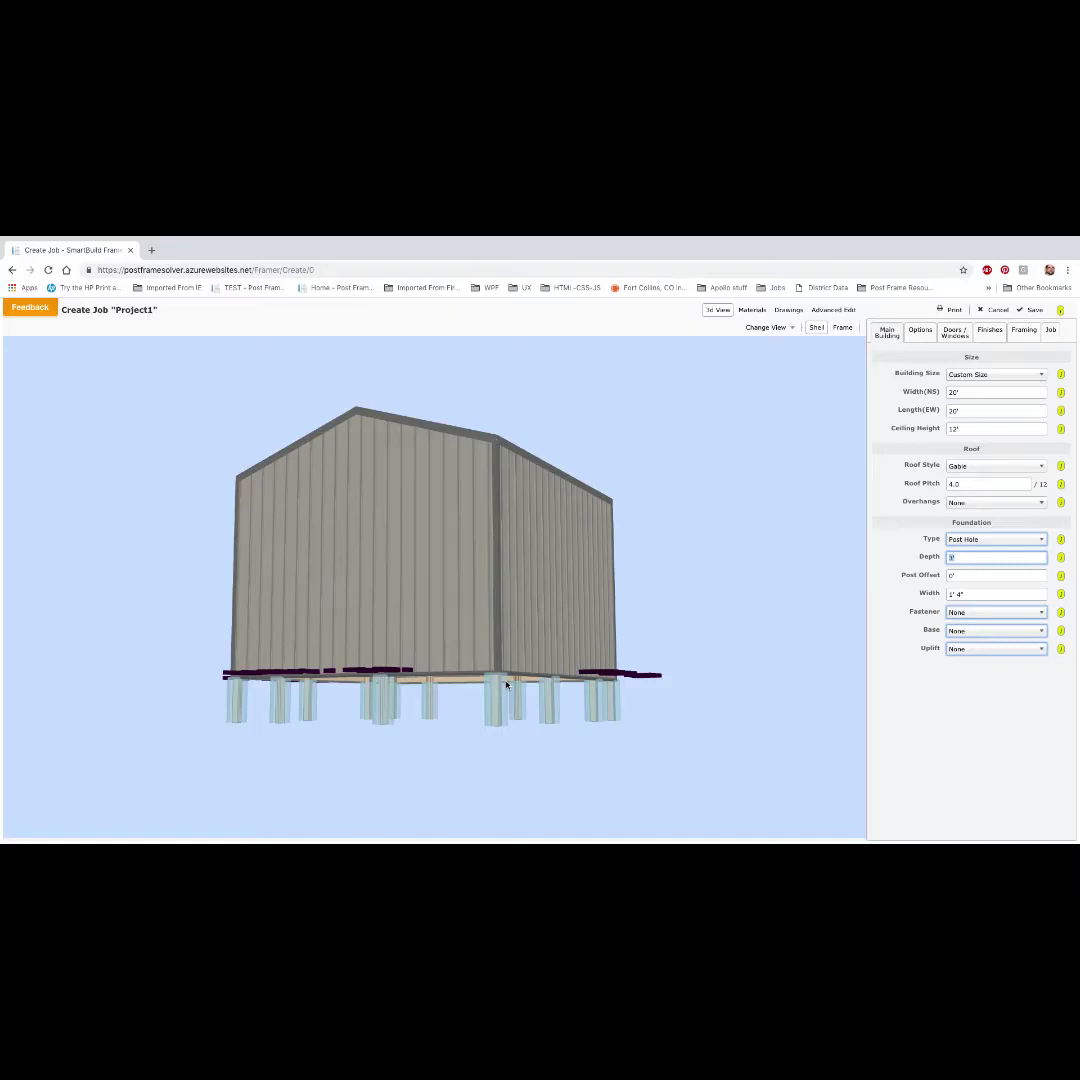
{"action": "left_click", "coordinate": [963, 575]}
{"action": "scroll", "coordinate": [505, 755], "scroll_direction": "up", "scroll_amount": 3}
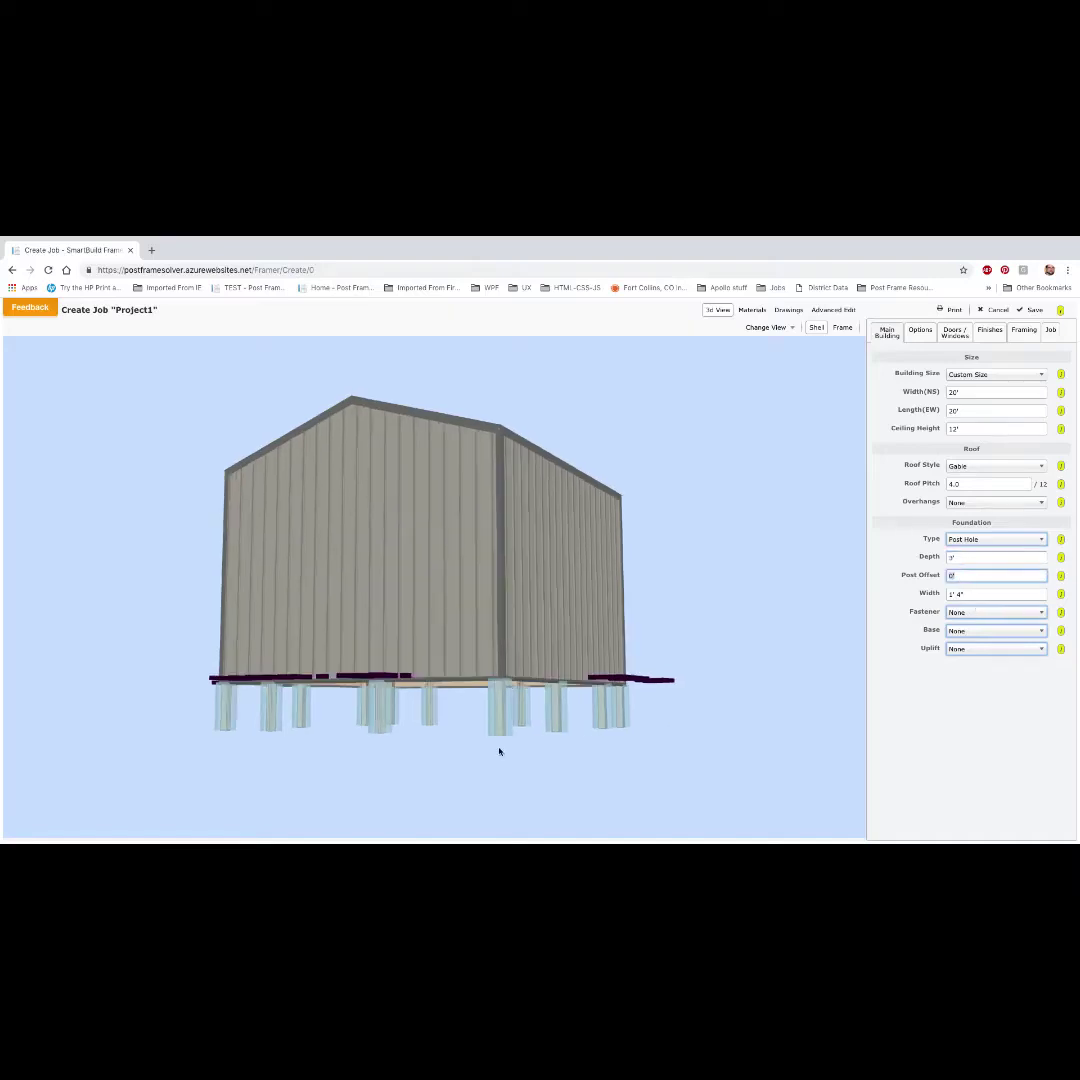
{"action": "mouse_move", "coordinate": [515, 757]}
{"action": "left_mouse_down"}
{"action": "mouse_move", "coordinate": [522, 735]}
{"action": "mouse_move", "coordinate": [532, 822]}
{"action": "mouse_move", "coordinate": [531, 751]}
{"action": "left_mouse_up"}
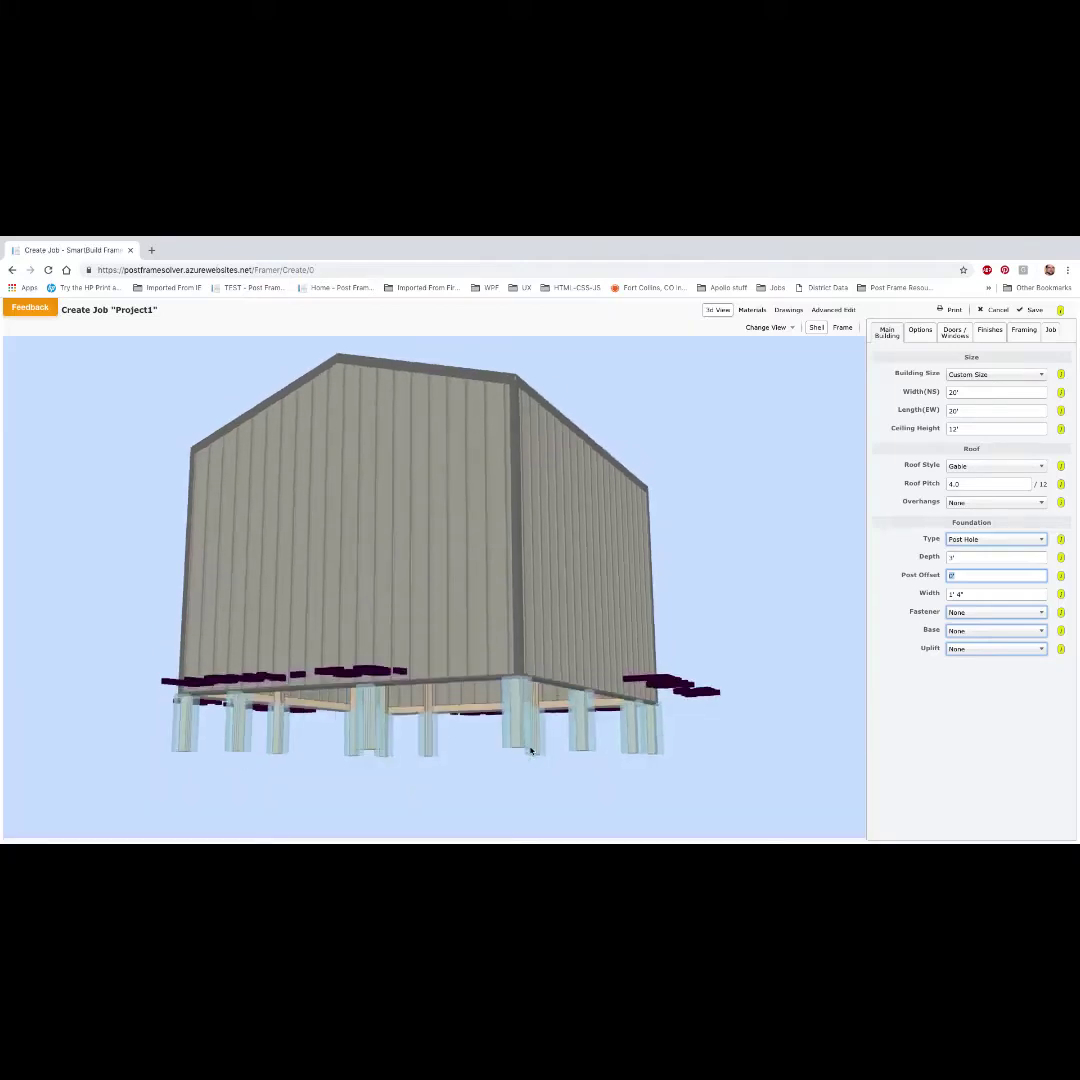
{"action": "left_click", "coordinate": [965, 556]}
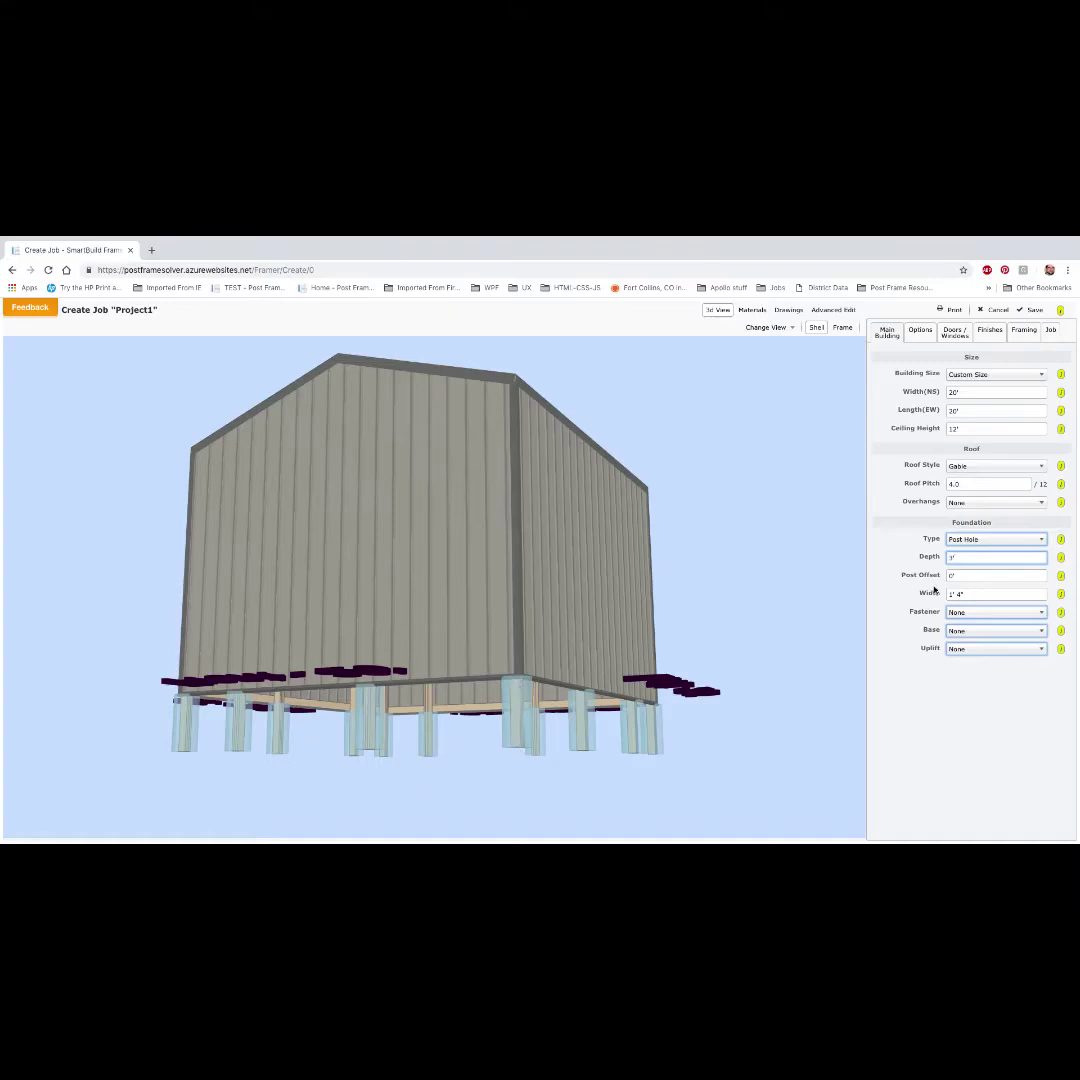
{"action": "left_click", "coordinate": [962, 576]}
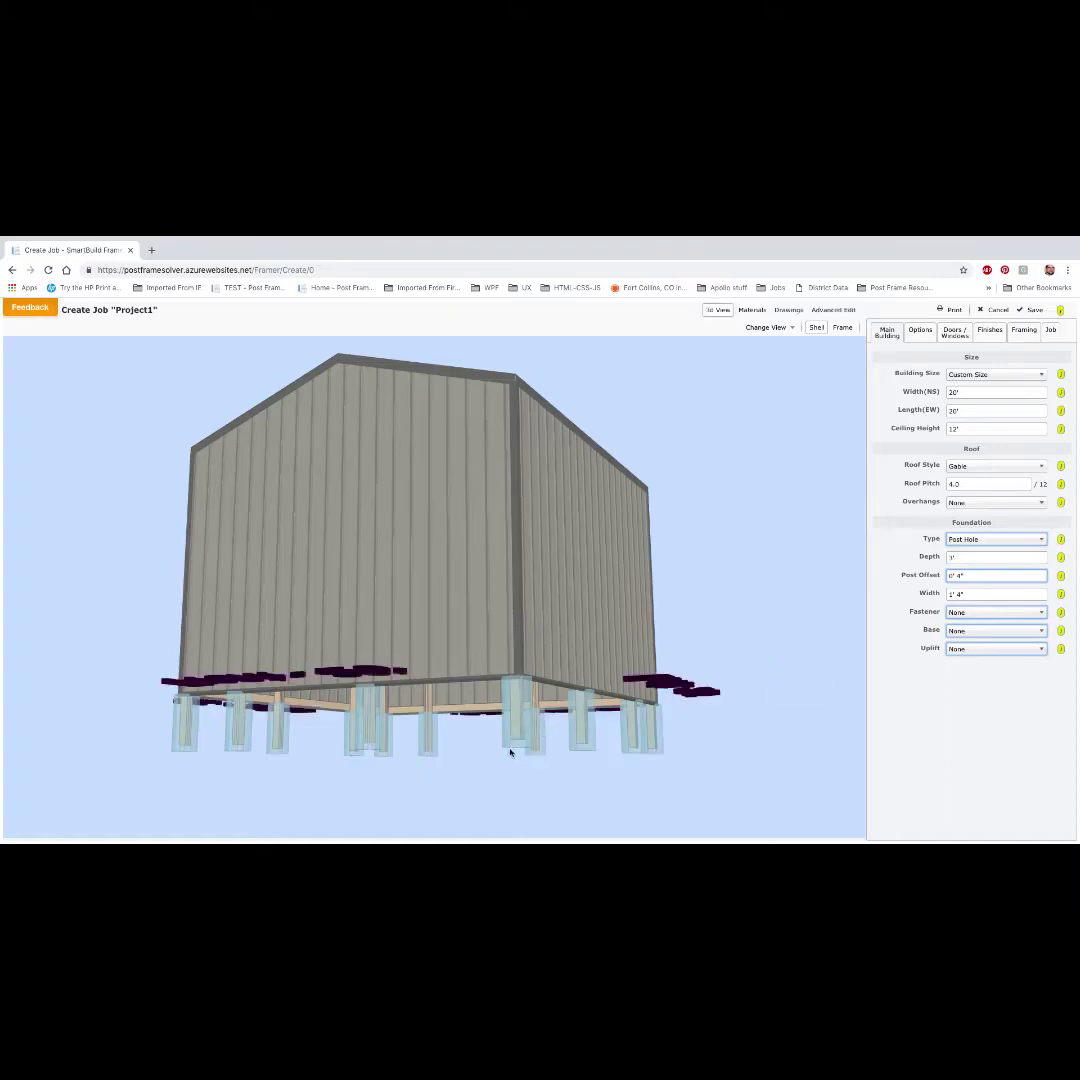
{"action": "left_click", "coordinate": [972, 594]}
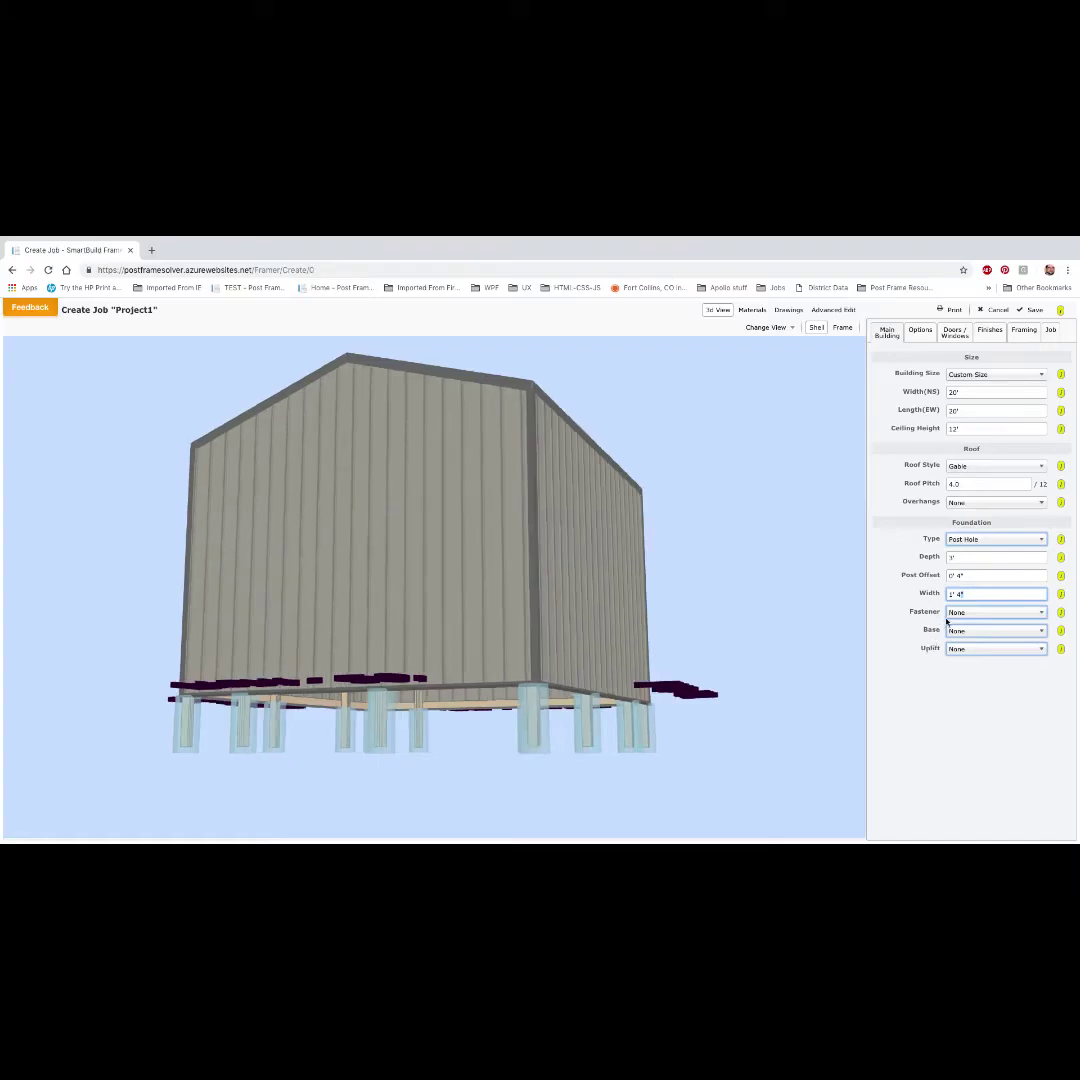
Choose Perma Column fastener, 16" Concrete Post Cookie base and Opt Hold Down uplift for the posts
{"action": "left_click", "coordinate": [1037, 613]}
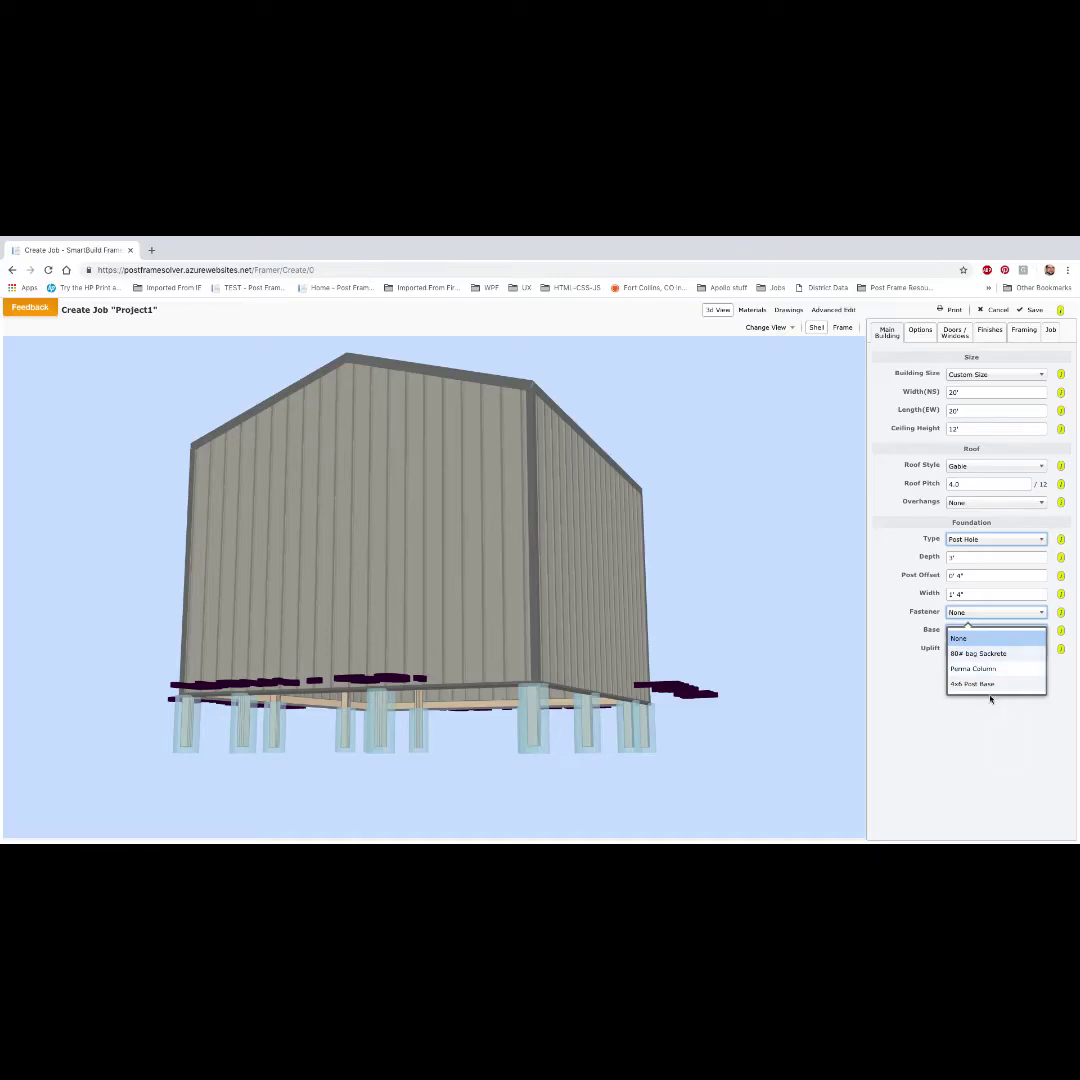
{"action": "left_click", "coordinate": [991, 679]}
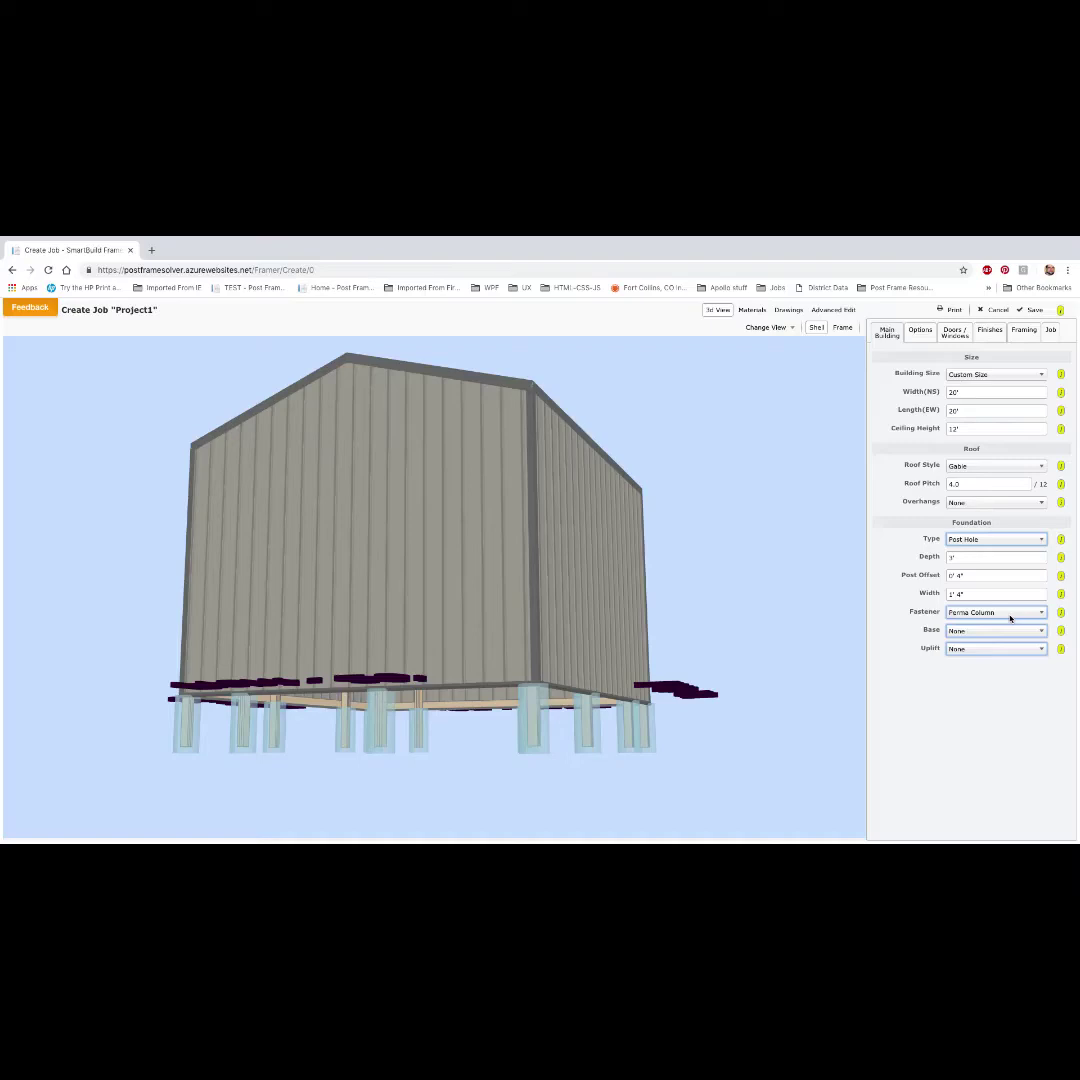
{"action": "left_click", "coordinate": [1005, 631]}
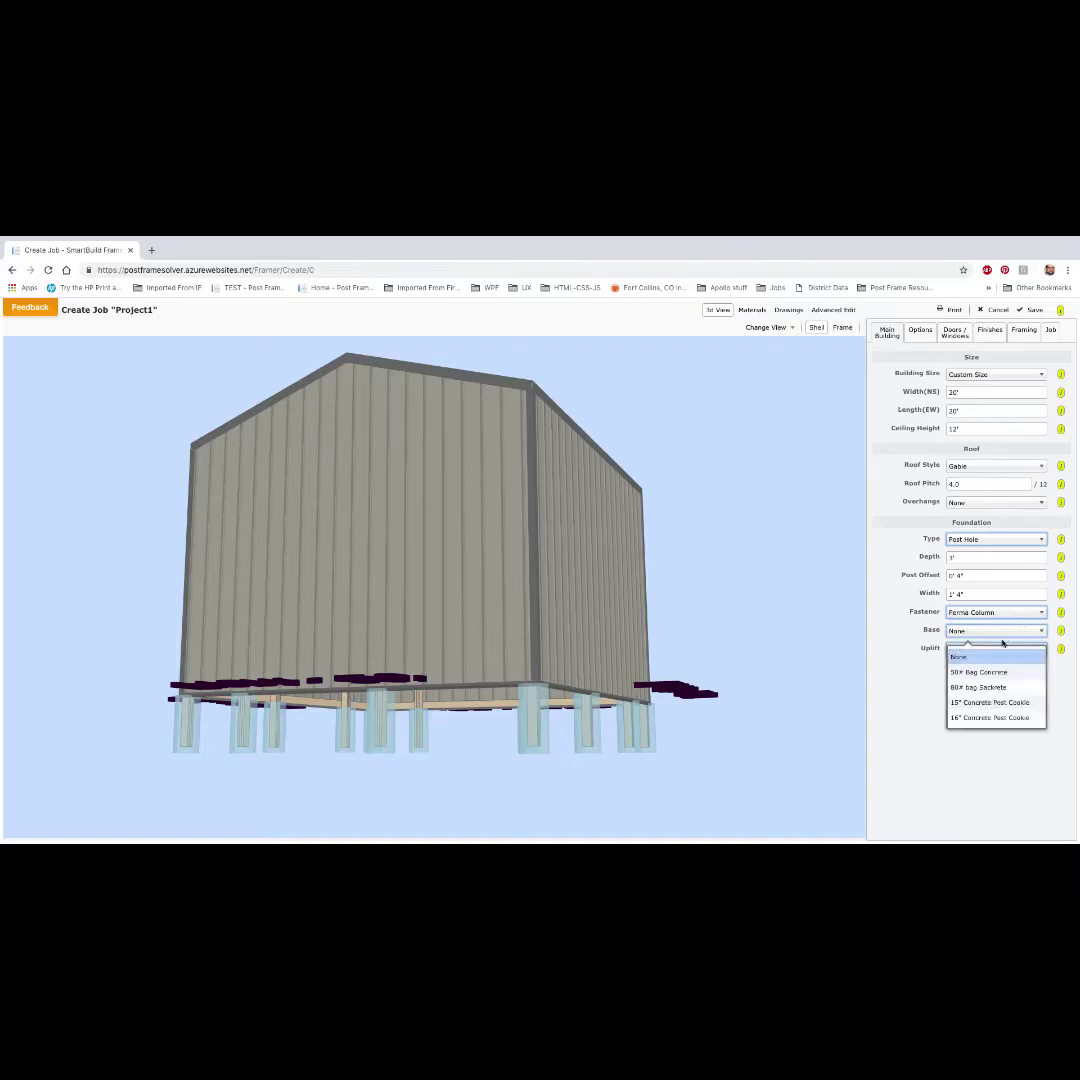
{"action": "left_click", "coordinate": [1001, 718]}
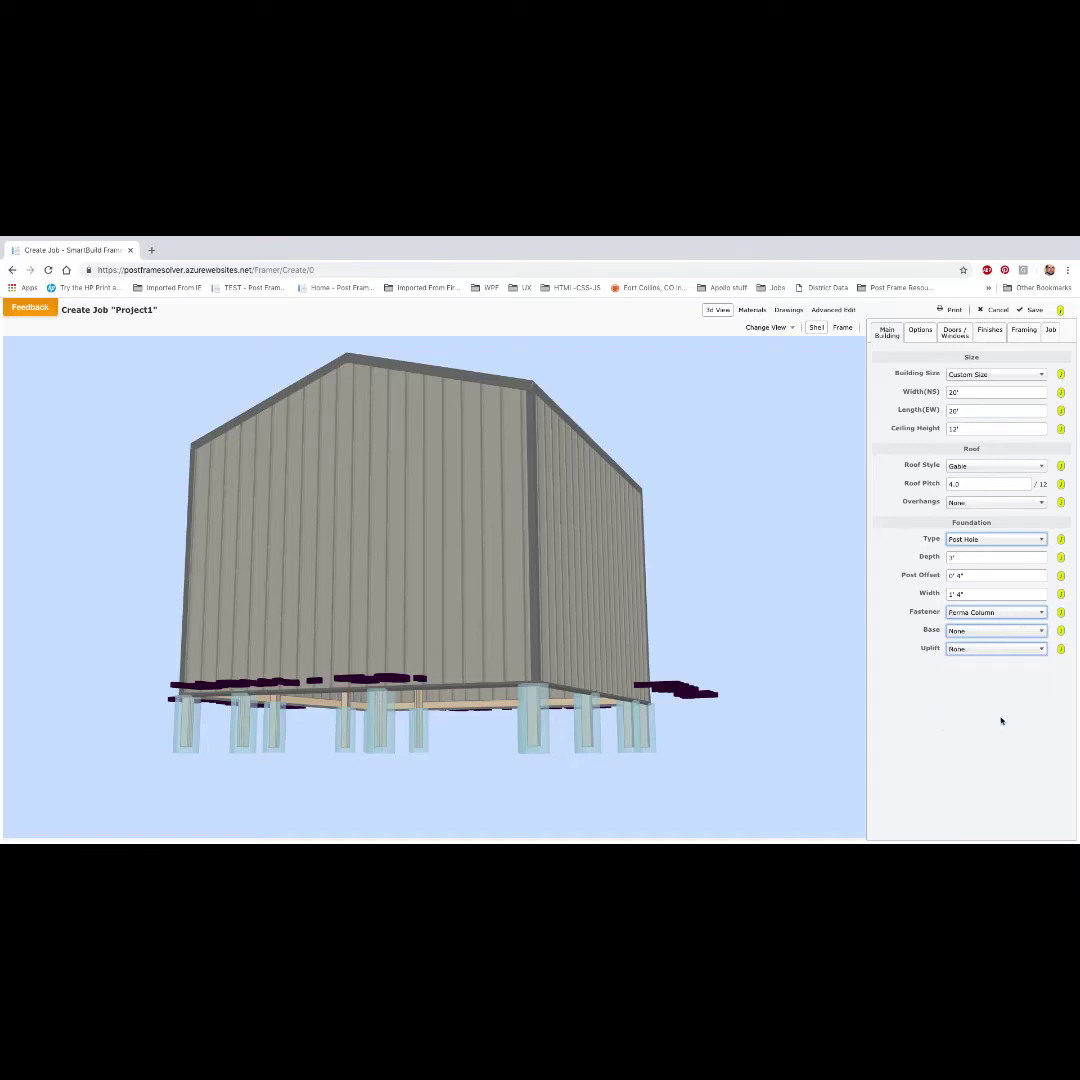
{"action": "left_click", "coordinate": [1009, 651]}
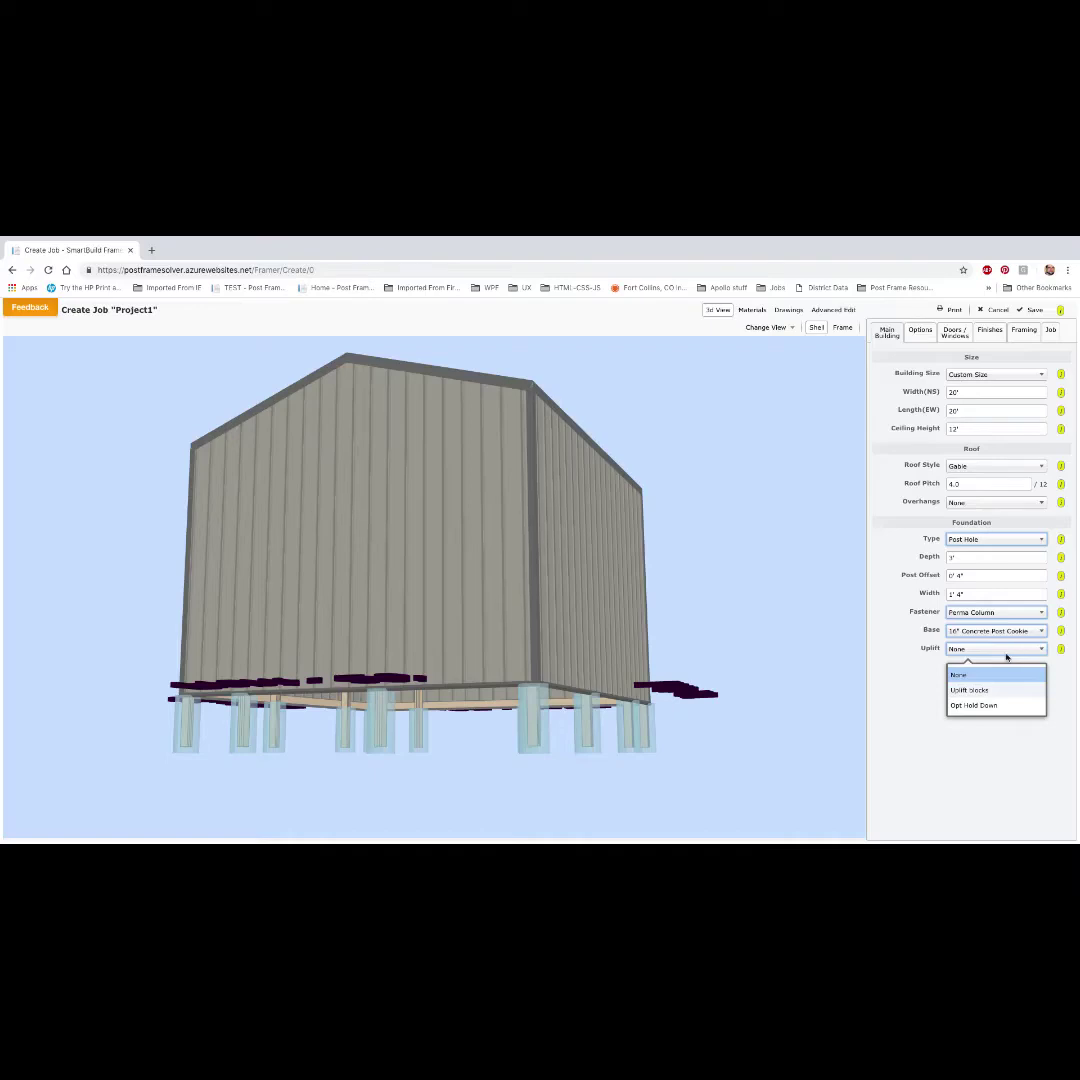
{"action": "left_click", "coordinate": [986, 706]}
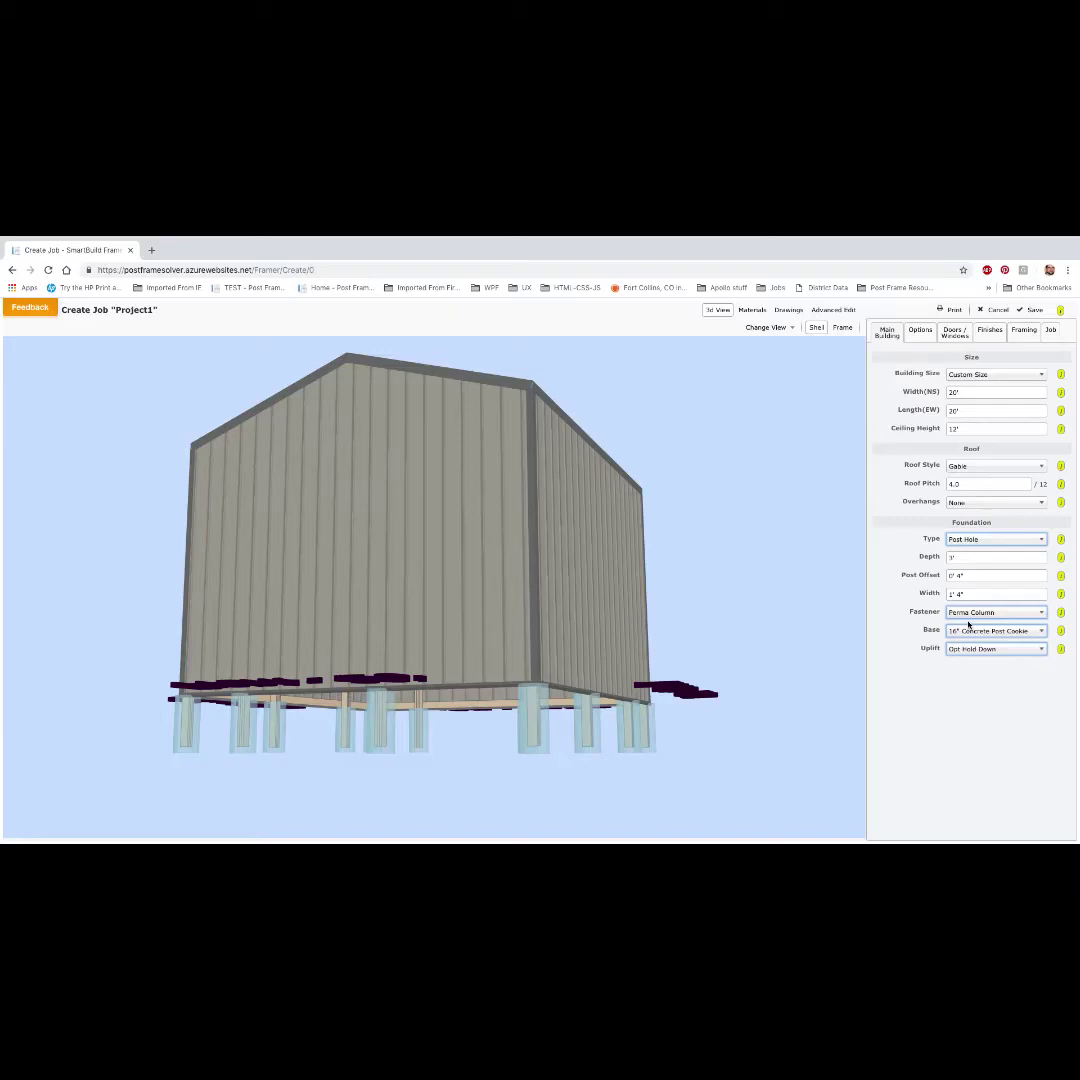
Enter a post-hole depth of 4' and a post offset of 5
{"action": "left_click_drag", "start_coordinate": [697, 682], "coordinate": [699, 610]}
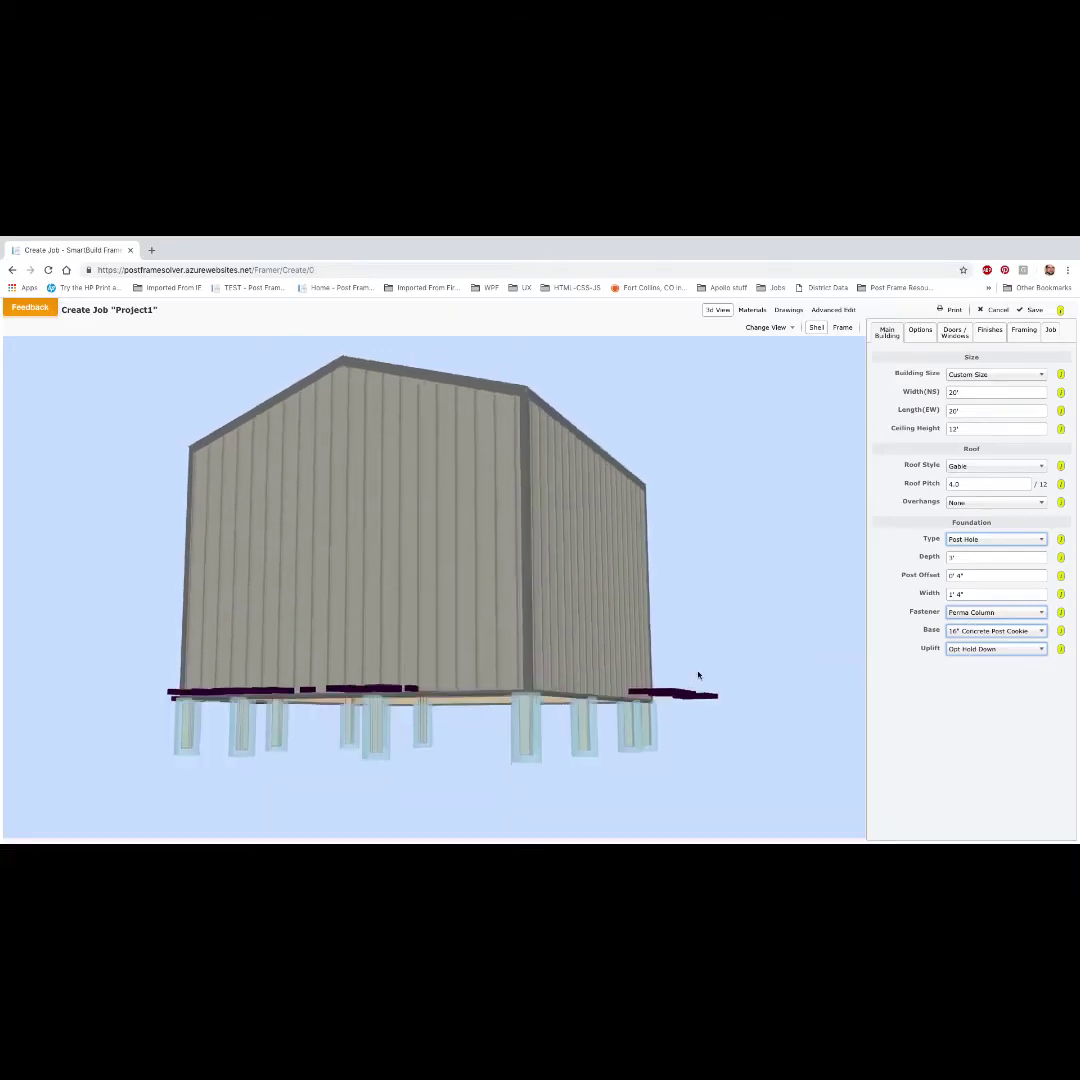
{"action": "left_click", "coordinate": [962, 557]}
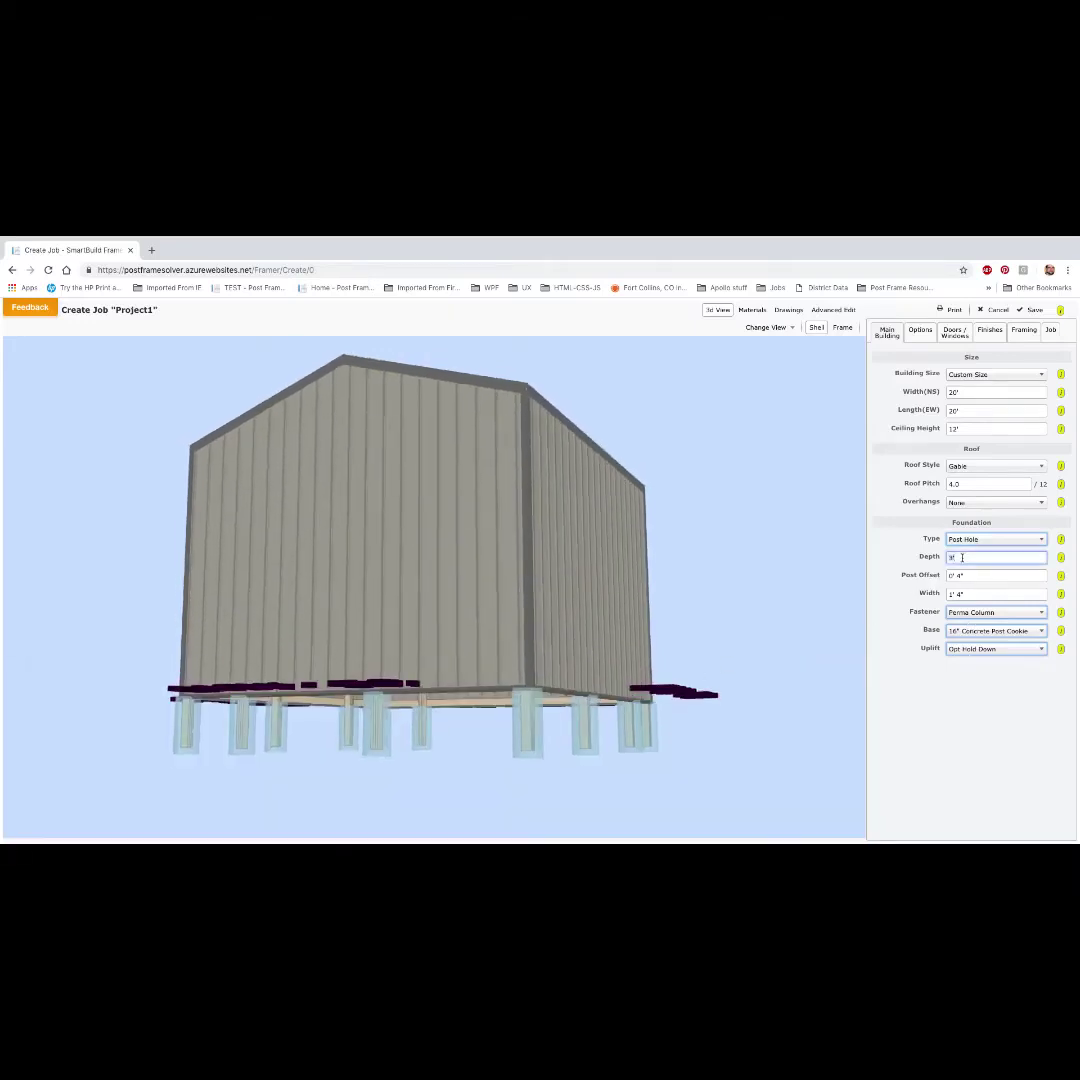
{"action": "double_click", "coordinate": [962, 557]}
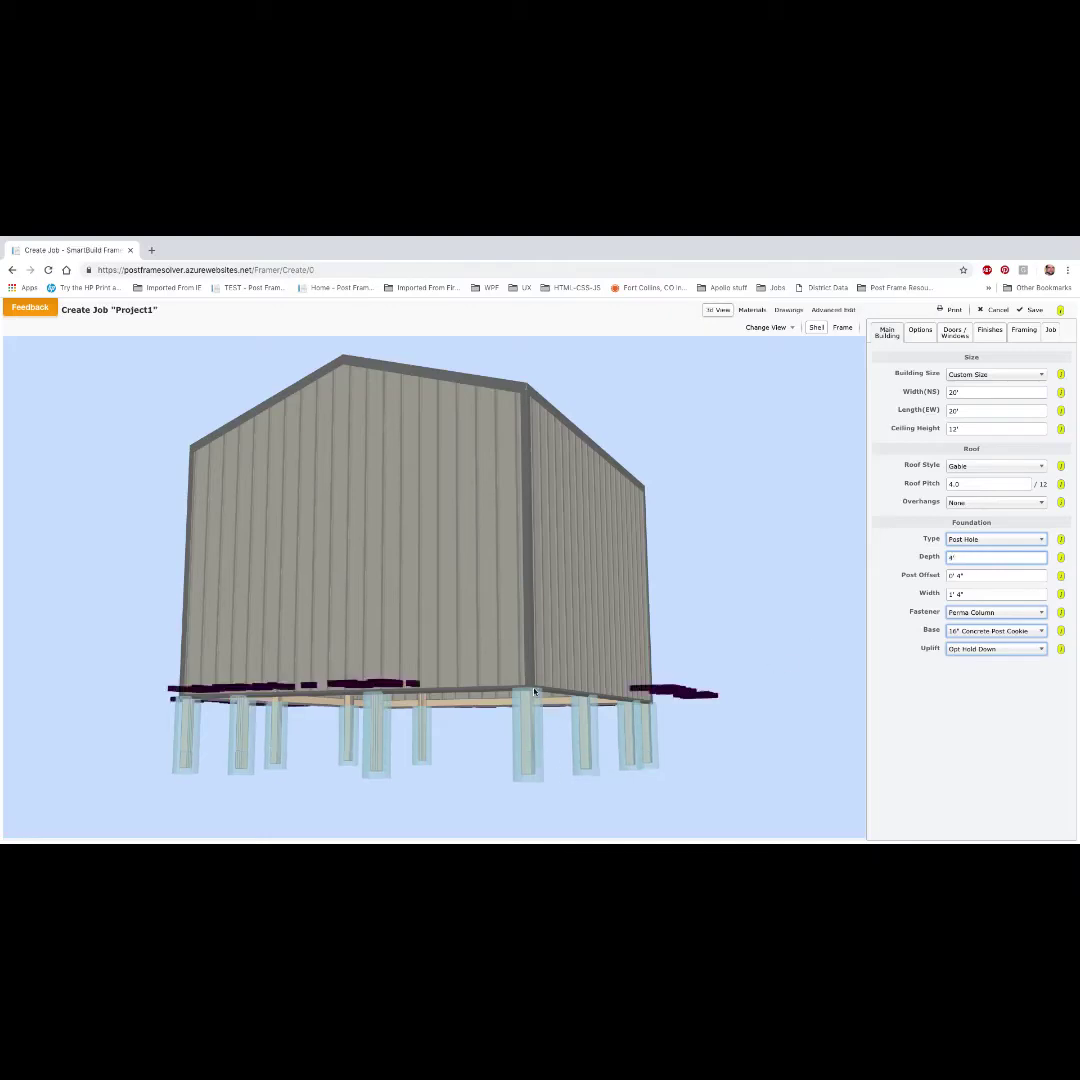
{"action": "double_click", "coordinate": [960, 576]}
{"action": "type", "text": "5"}
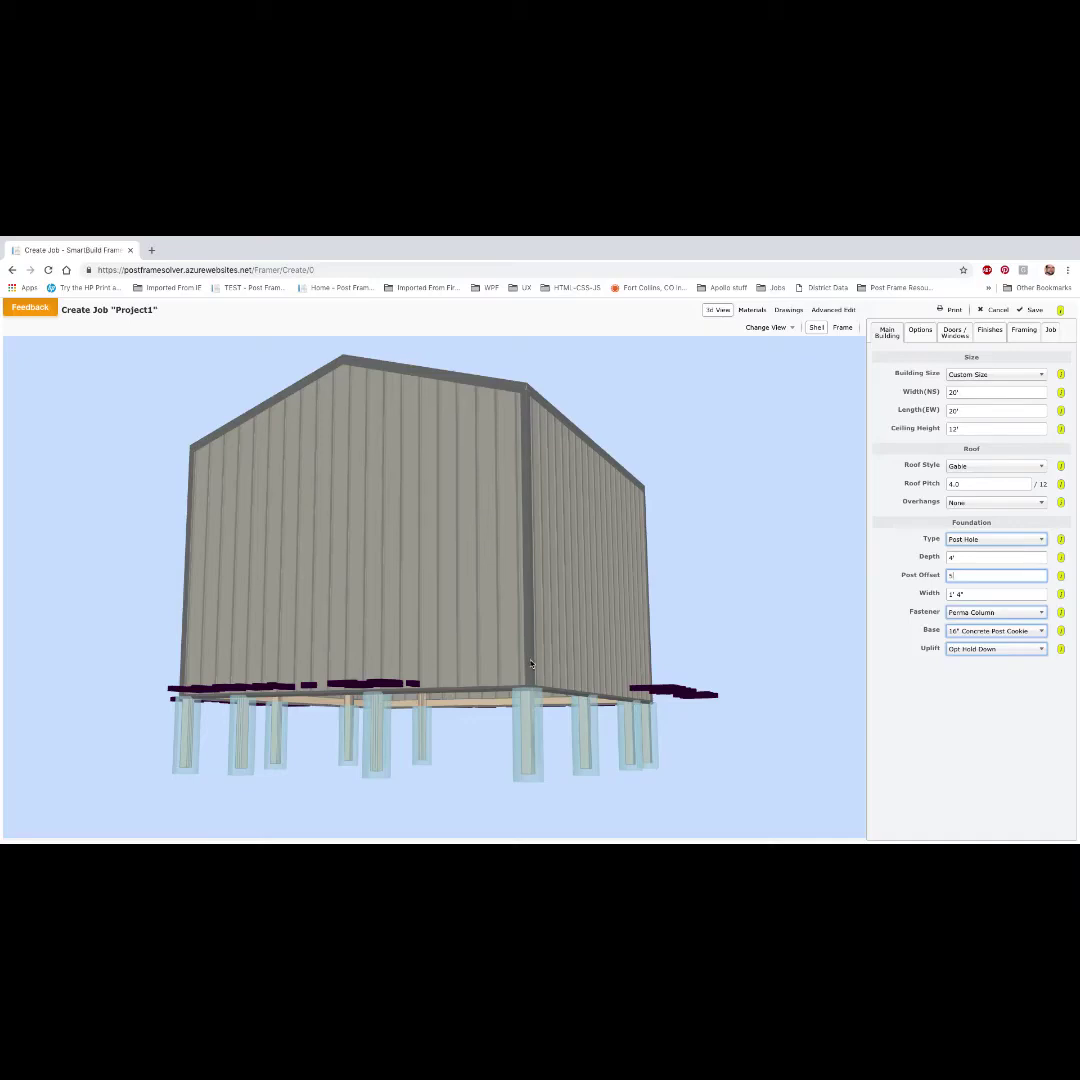
{"action": "left_click_drag", "start_coordinate": [646, 693], "coordinate": [530, 707]}
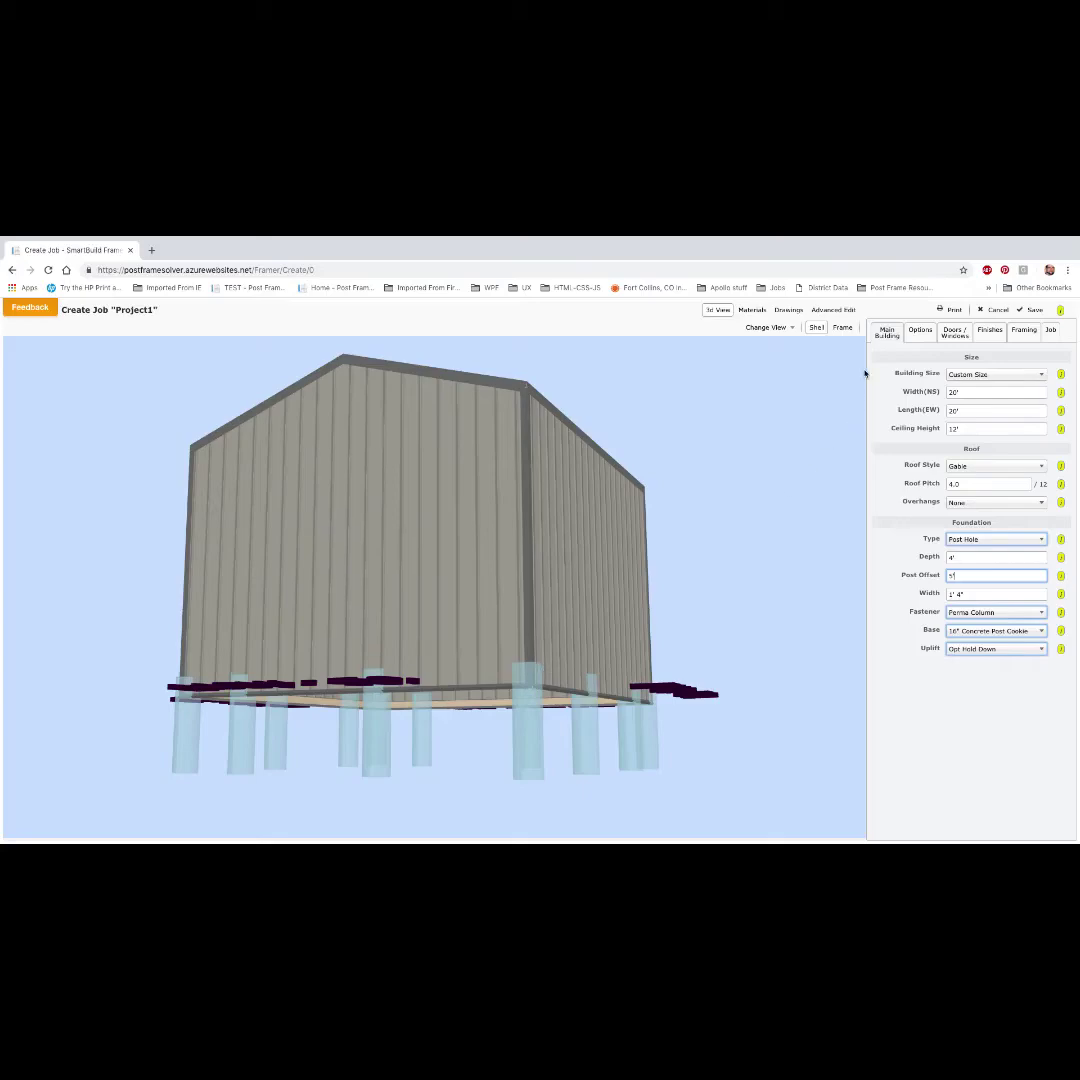
Switch the 3D view to bare framing and zoom to inspect posts on their cookies
{"action": "left_click", "coordinate": [842, 328]}
{"action": "scroll", "coordinate": [627, 750], "scroll_direction": "up", "scroll_amount": 8}
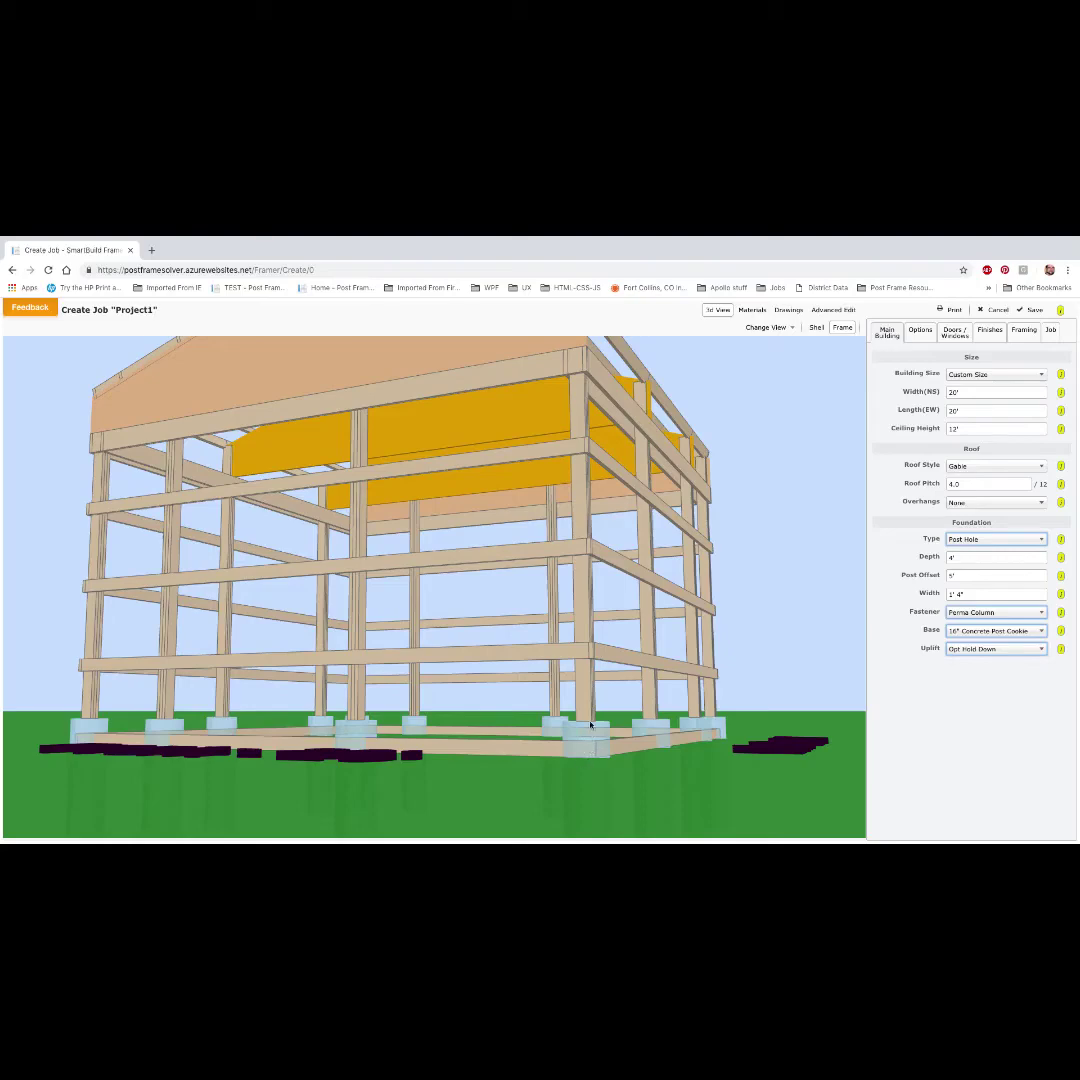
{"action": "scroll", "coordinate": [614, 720], "scroll_direction": "down", "scroll_amount": 5}
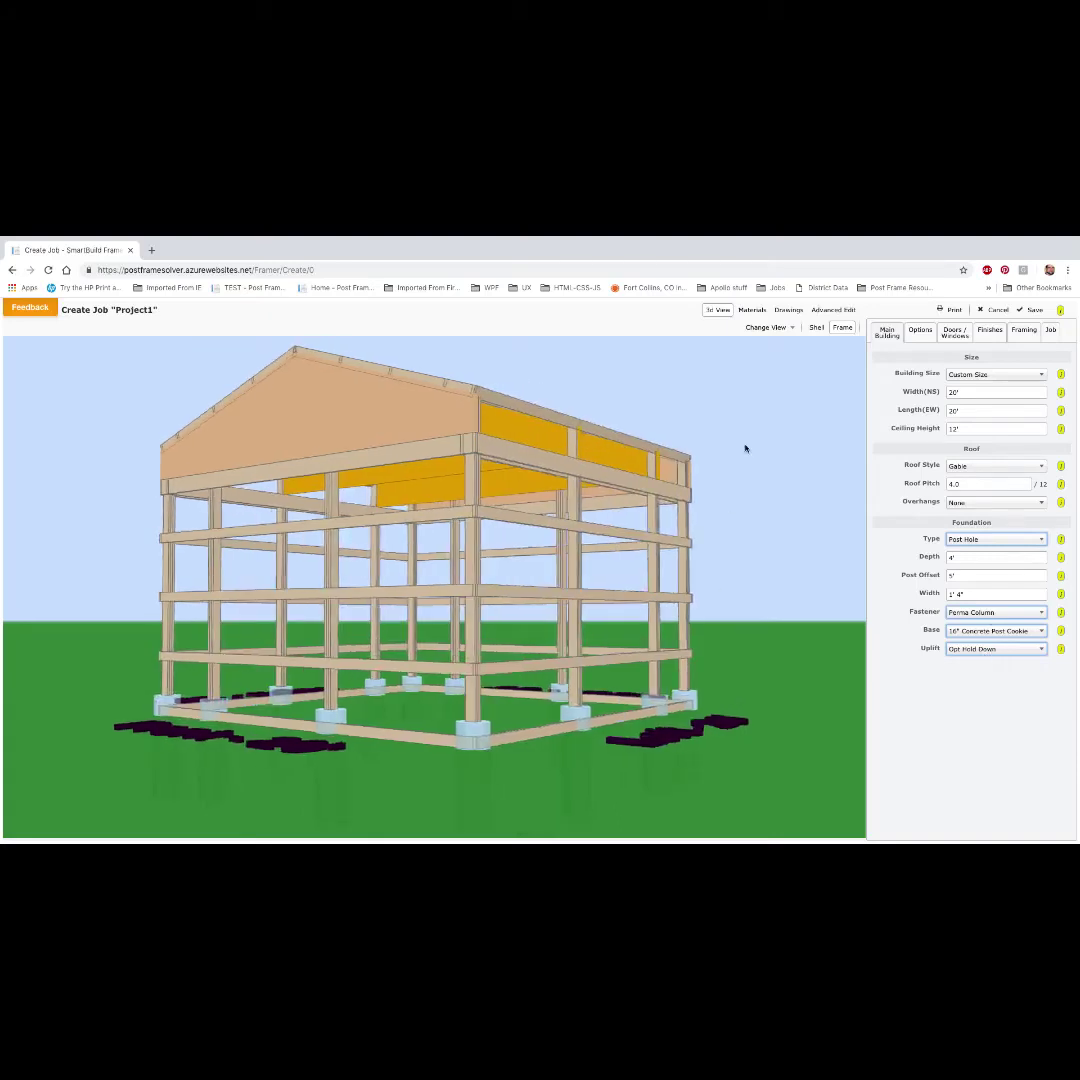
Open Materials, then the Advanced Edit page showing gable wall EXT-2
{"action": "left_click", "coordinate": [753, 311]}
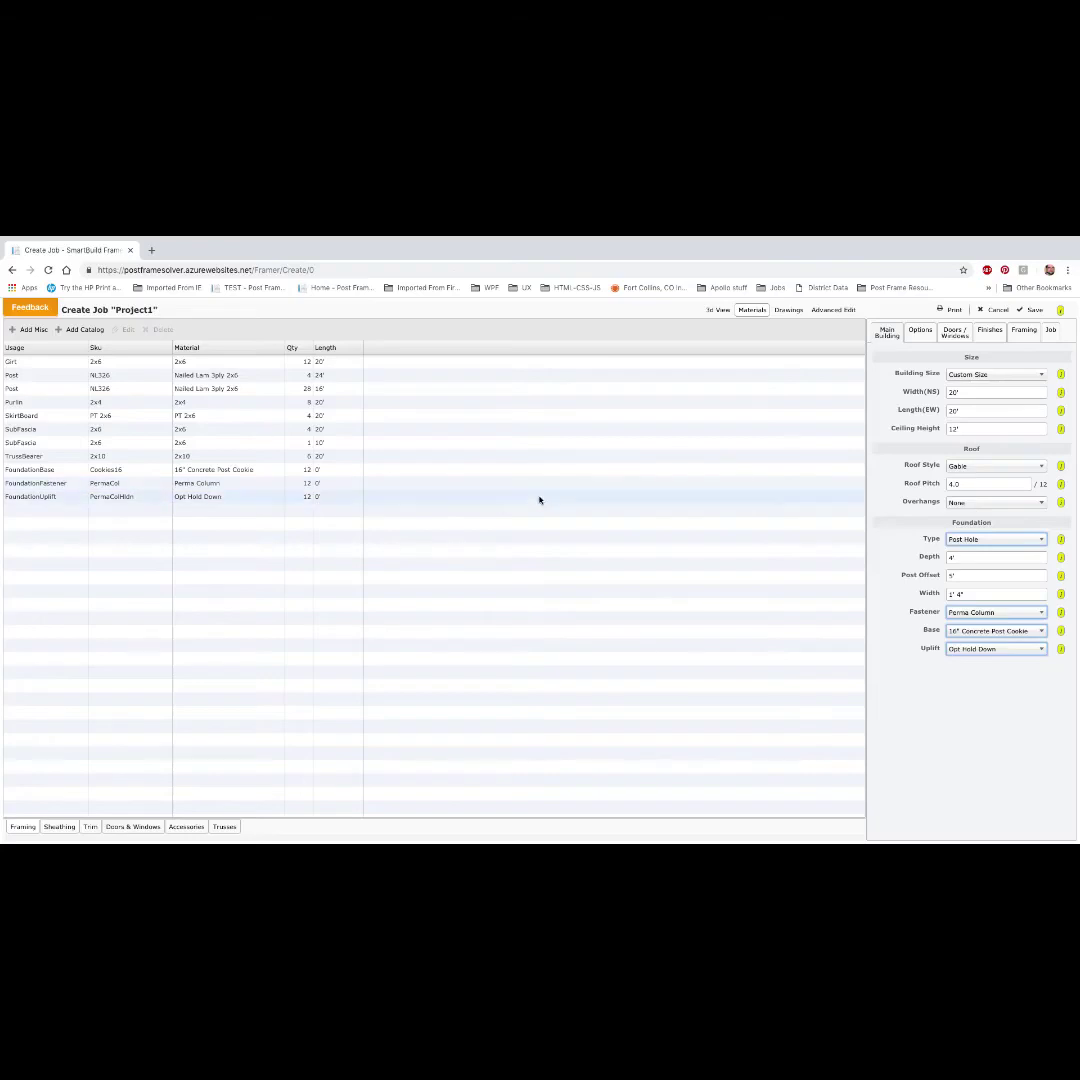
{"action": "left_click", "coordinate": [834, 310]}
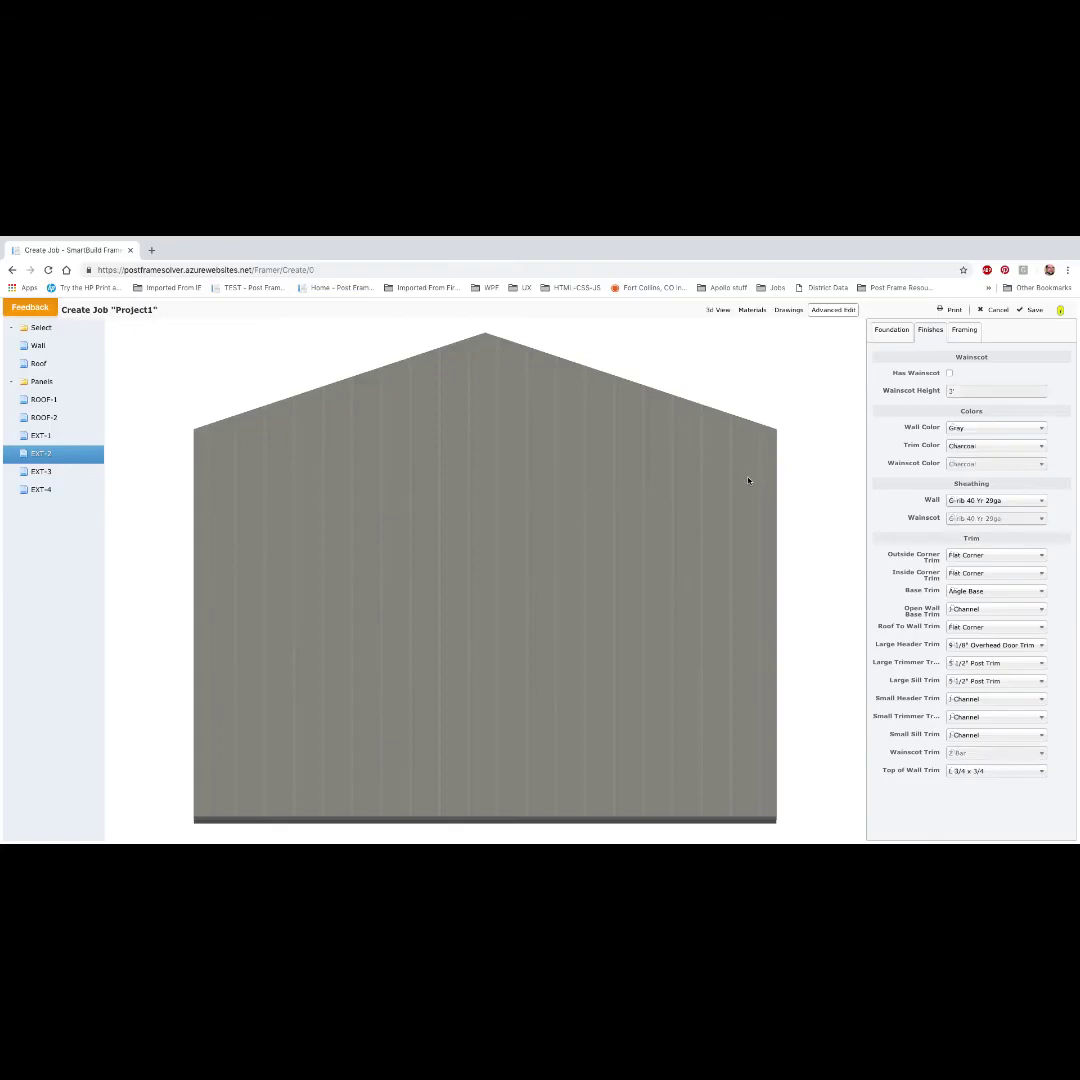
Review the 4' depth and 5' offset foundation settings, then open the Materials list
{"action": "left_click", "coordinate": [903, 330]}
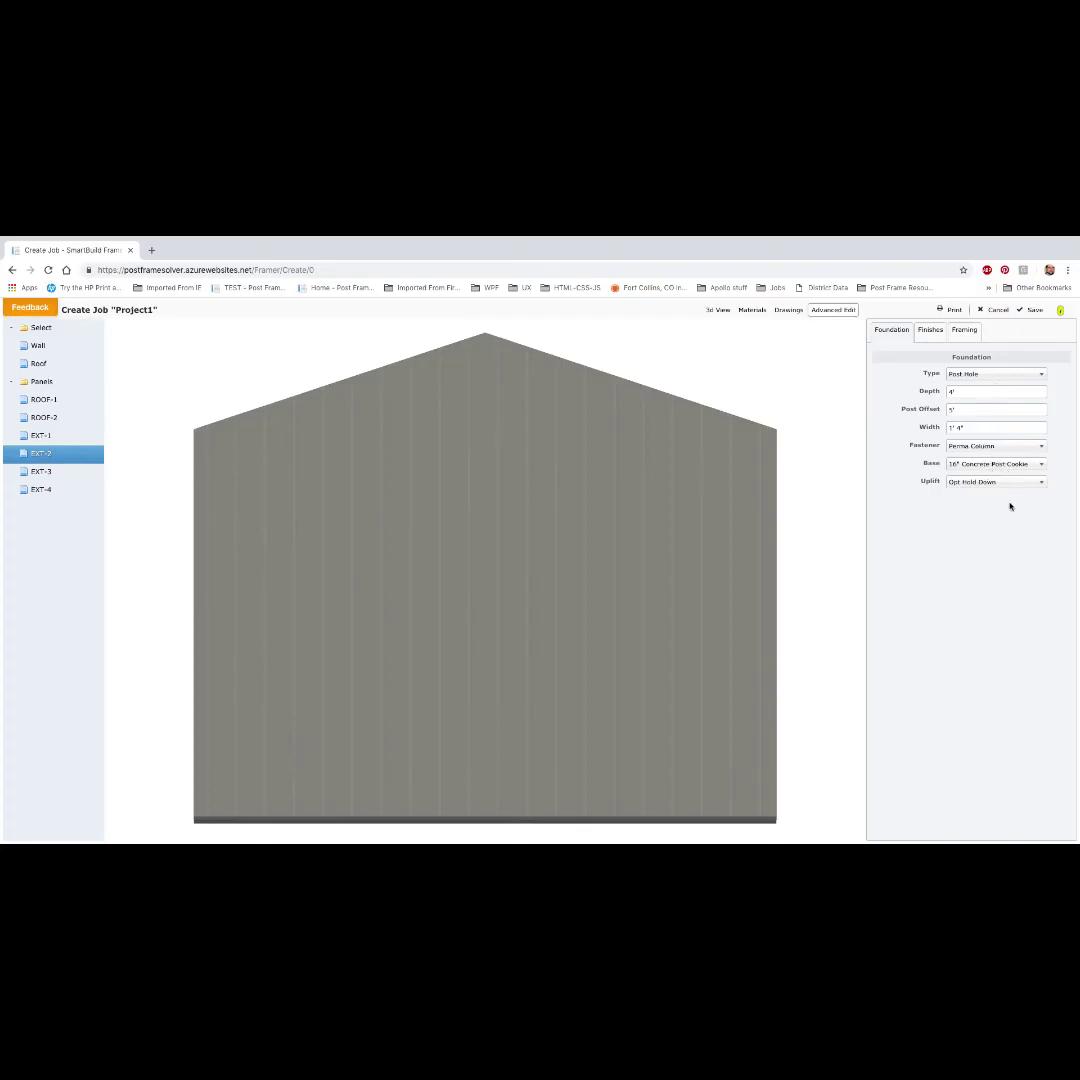
{"action": "left_click", "coordinate": [742, 311]}
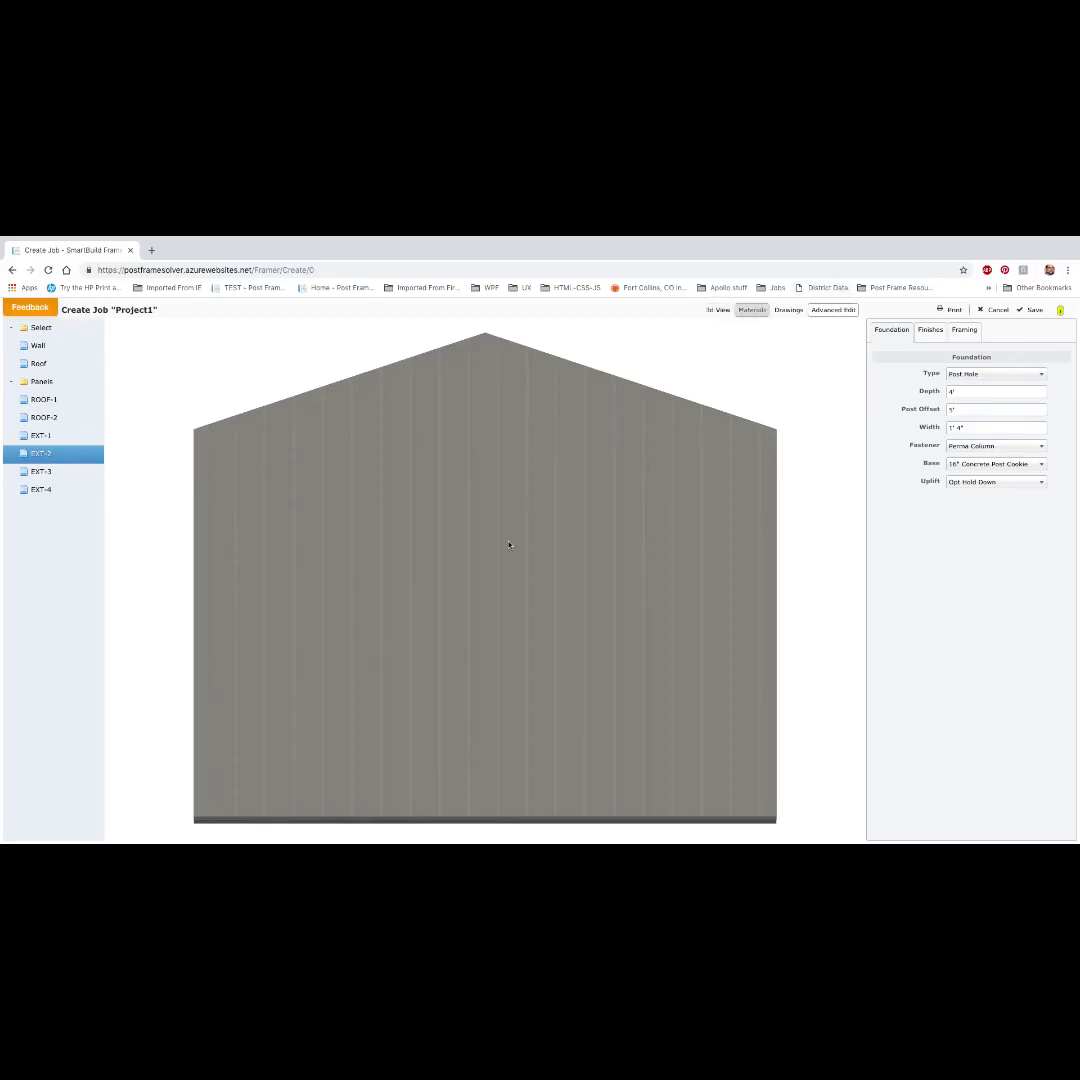